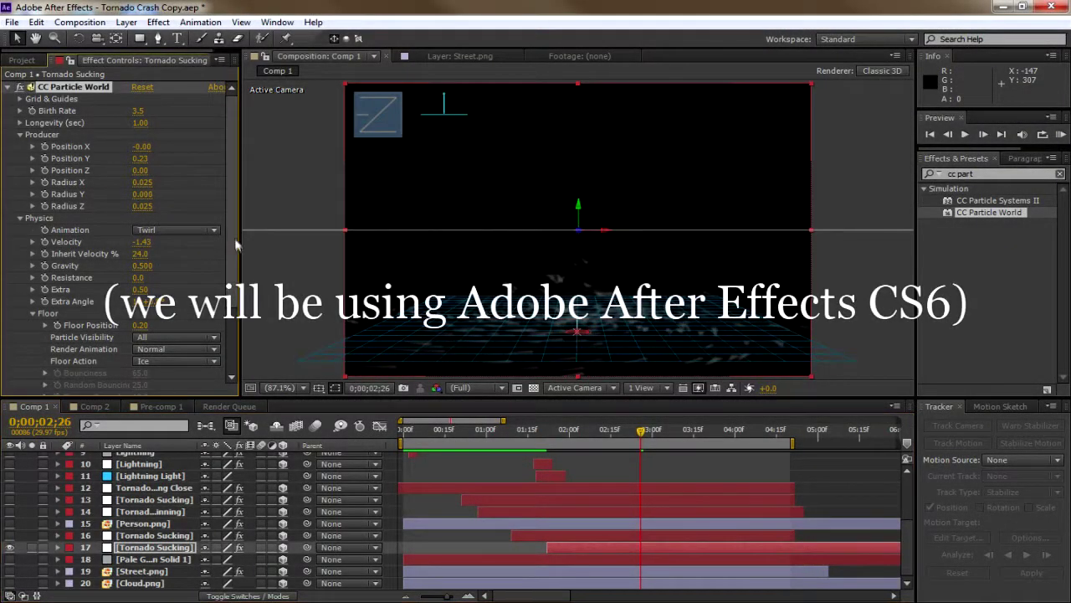
Scroll through the Tornado Sucking CC Particle World settings to review them
{"action": "scroll", "coordinate": [46, 243], "scroll_direction": "down", "scroll_amount": 3}
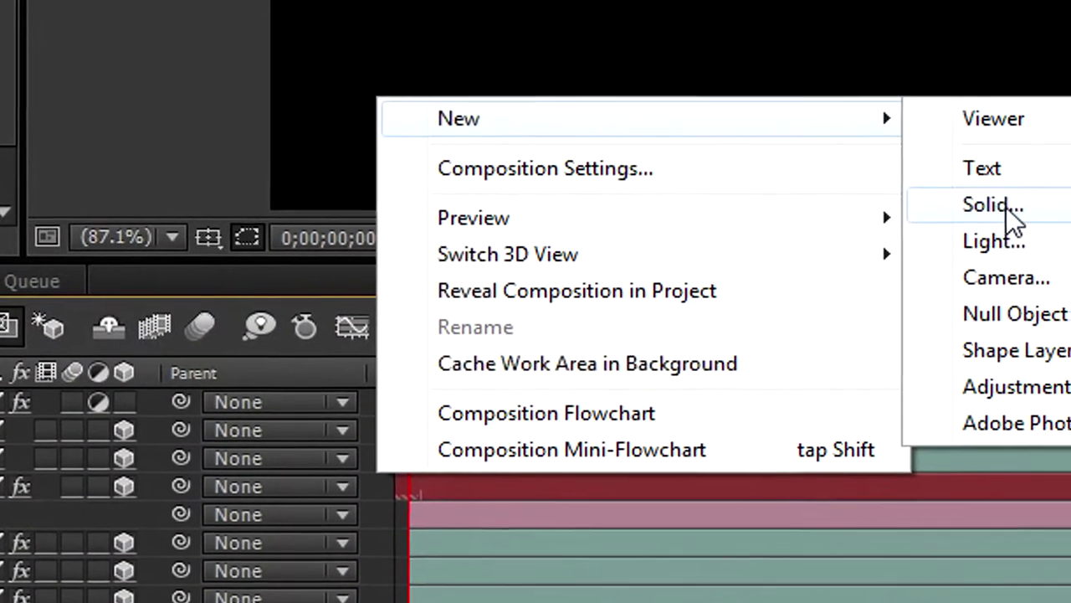
Add a new white solid layer and apply CC Particle World to it
{"action": "left_click", "coordinate": [994, 205]}
{"action": "left_click", "coordinate": [729, 313]}
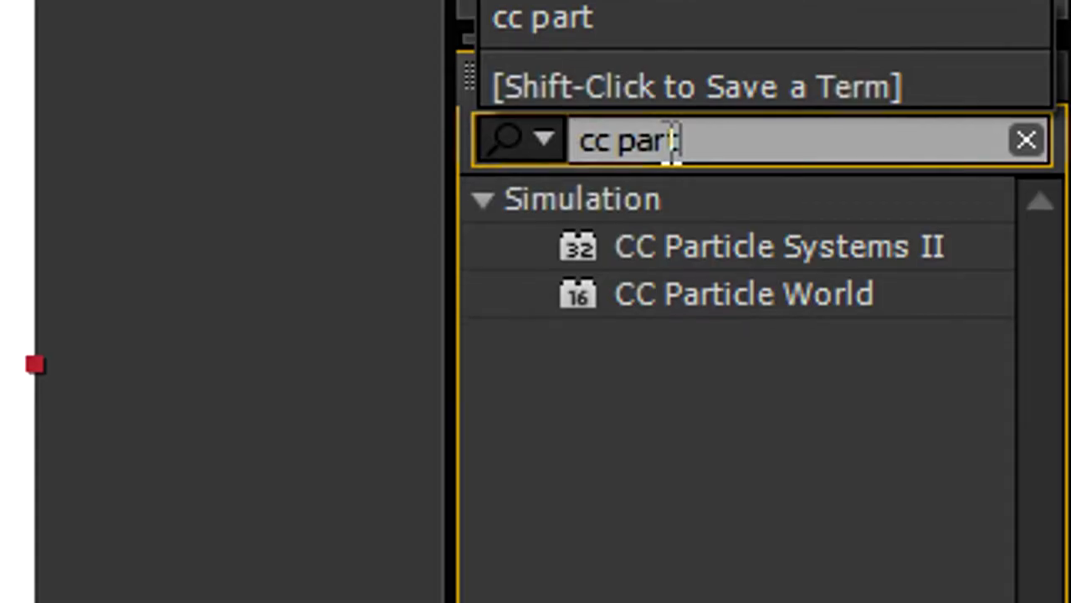
{"action": "left_click", "coordinate": [740, 293]}
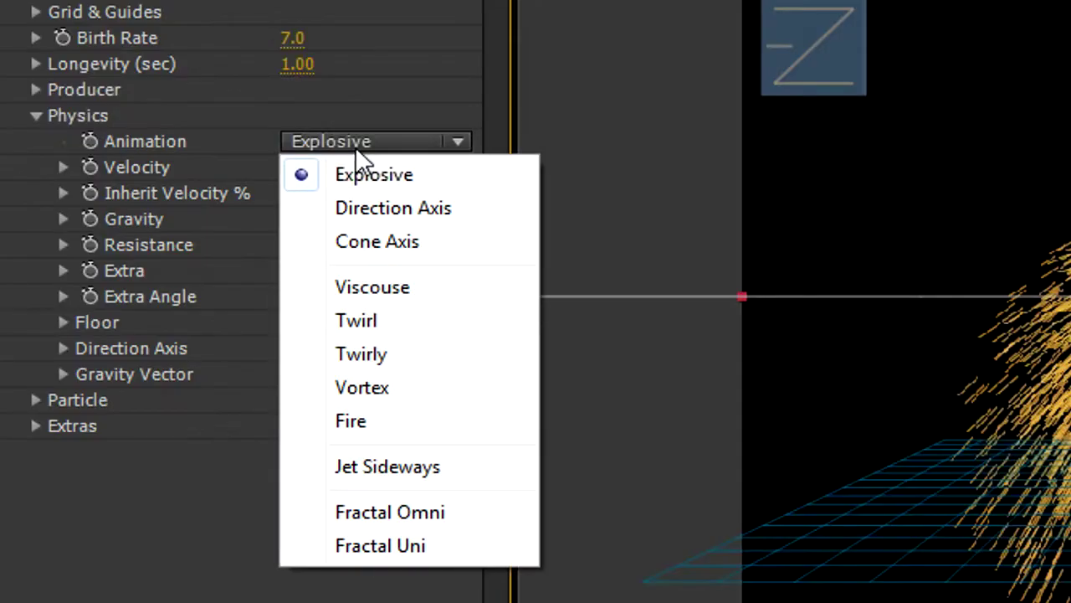
Set the particle Animation to Twirl and drag Gravity negative so particles stream upward
{"action": "left_click", "coordinate": [424, 331]}
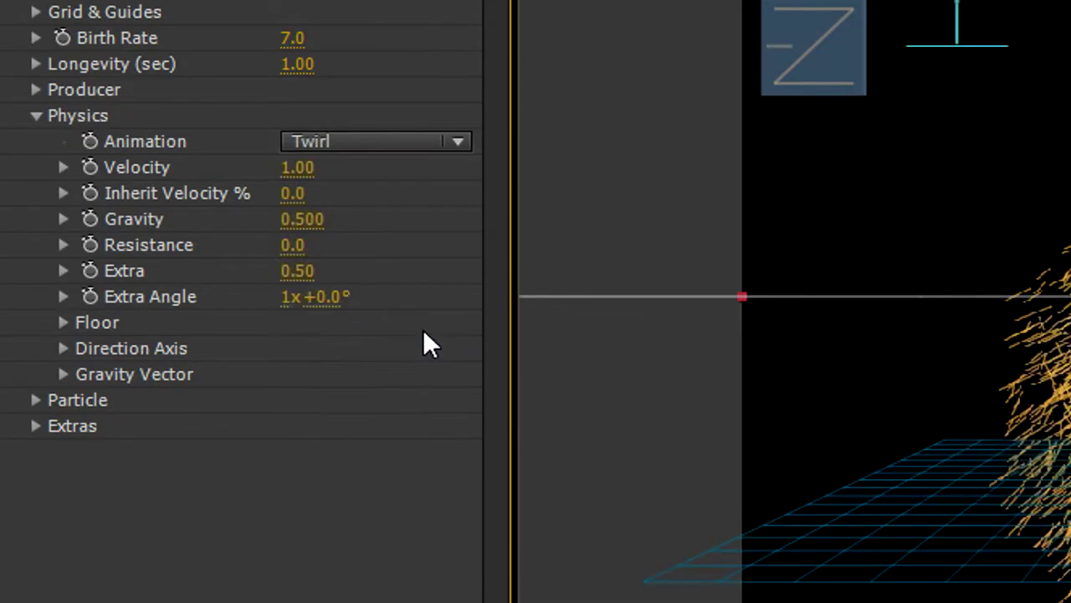
{"action": "left_click", "coordinate": [36, 400]}
{"action": "left_click_drag", "start_coordinate": [240, 266], "coordinate": [10, 273]}
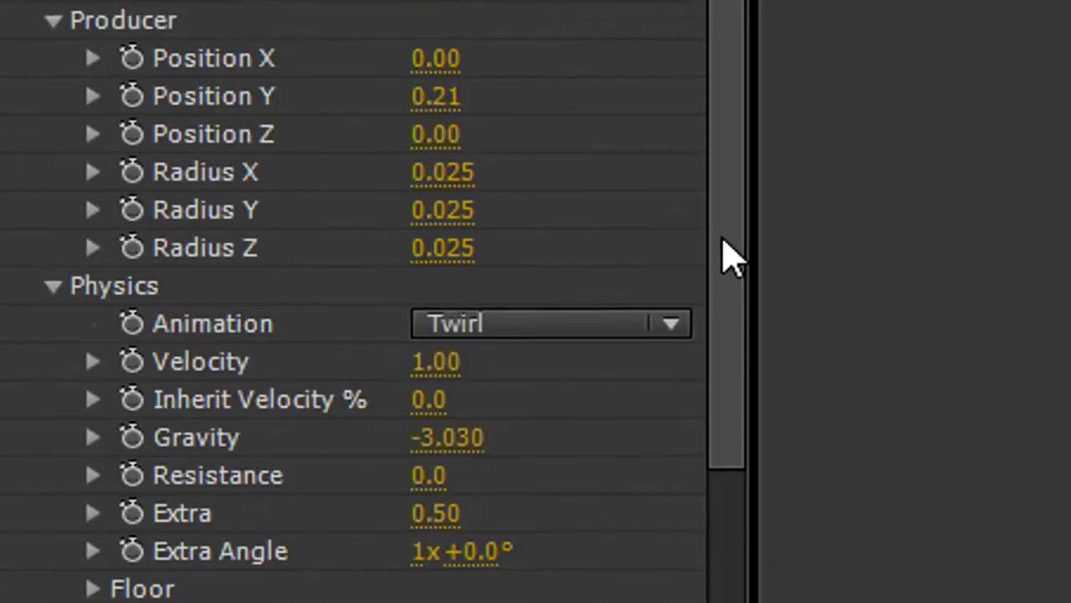
{"action": "scroll", "coordinate": [722, 259], "scroll_direction": "down", "scroll_amount": 10}
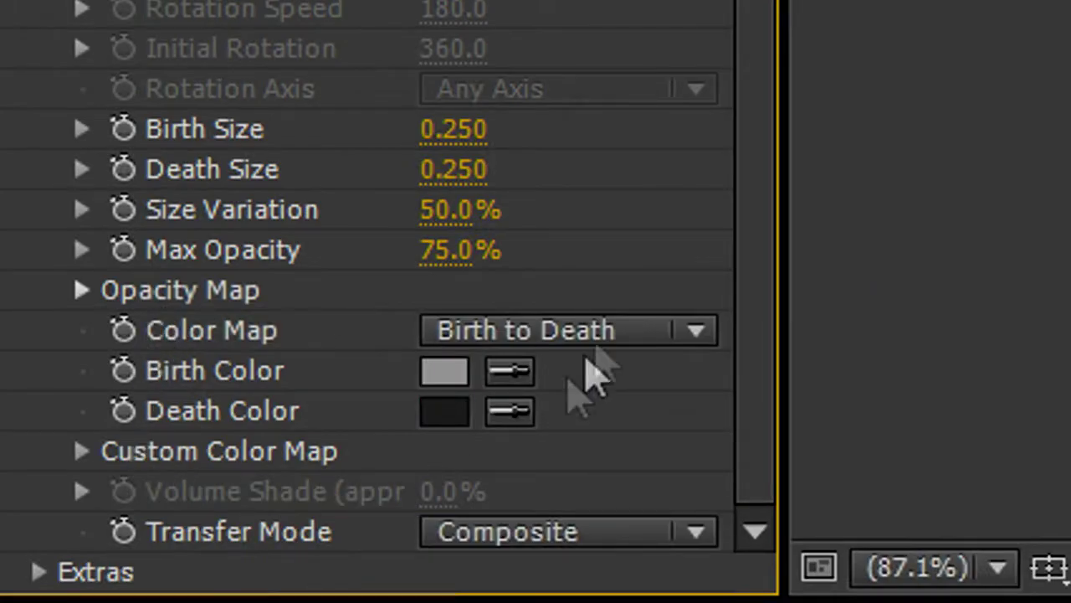
Switch Color Map to Custom and expand its yellow-orange-red-black colour stops
{"action": "left_click", "coordinate": [608, 328]}
{"action": "left_click", "coordinate": [616, 393]}
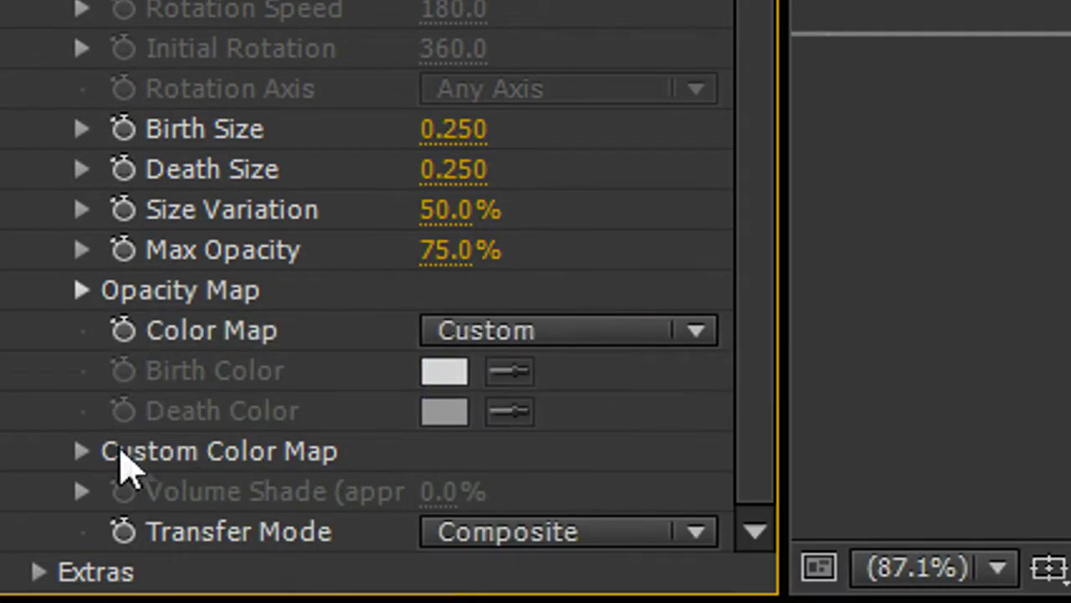
{"action": "left_click", "coordinate": [83, 451]}
{"action": "scroll", "coordinate": [381, 318], "scroll_direction": "down", "scroll_amount": 3}
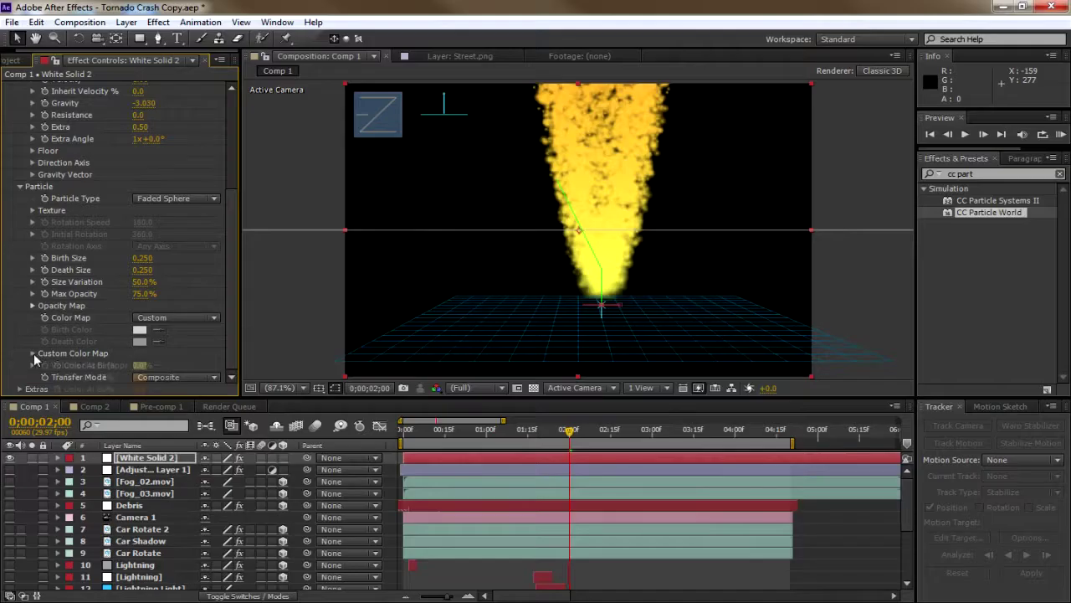
{"action": "scroll", "coordinate": [357, 327], "scroll_direction": "down", "scroll_amount": 2}
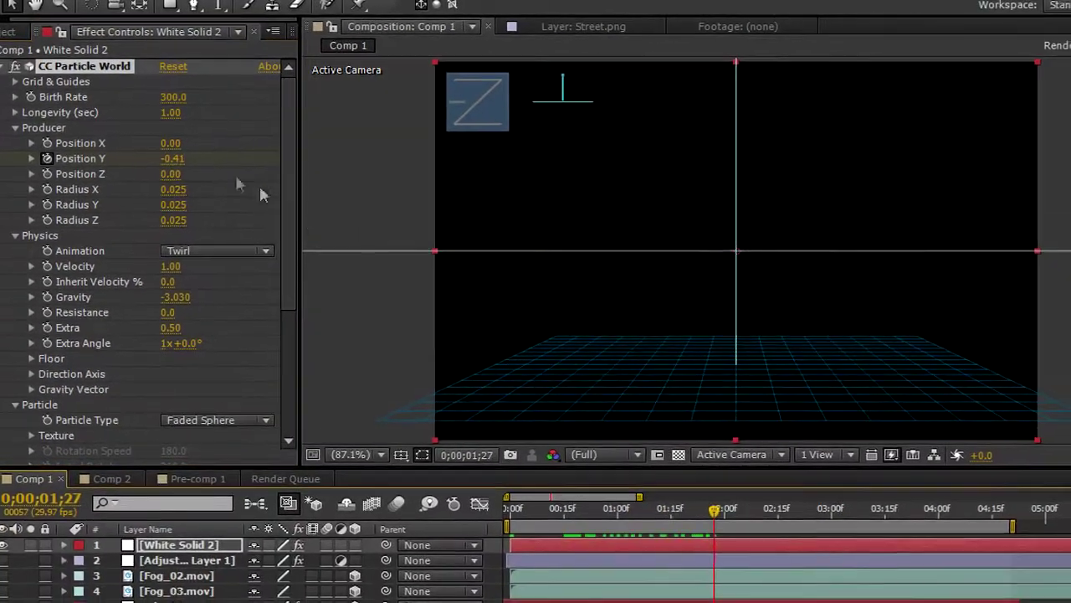
Raise the producer Position Y, widen Radius X into a Vortex funnel, and return to frame zero
{"action": "left_click_drag", "start_coordinate": [218, 263], "coordinate": [397, 269]}
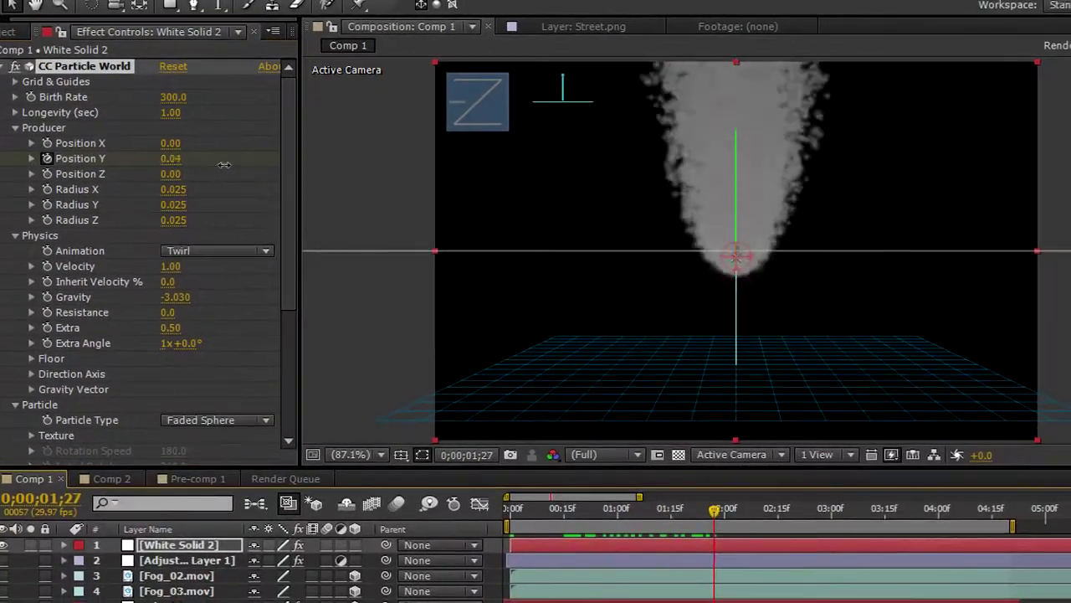
{"action": "left_click_drag", "start_coordinate": [224, 165], "coordinate": [243, 165]}
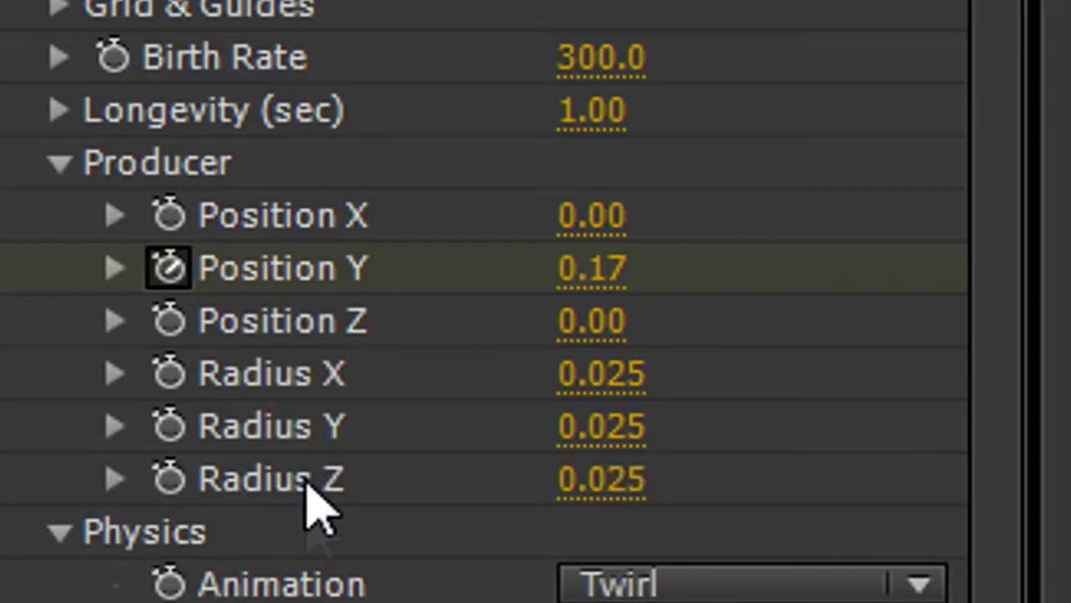
{"action": "left_click_drag", "start_coordinate": [601, 374], "coordinate": [706, 390]}
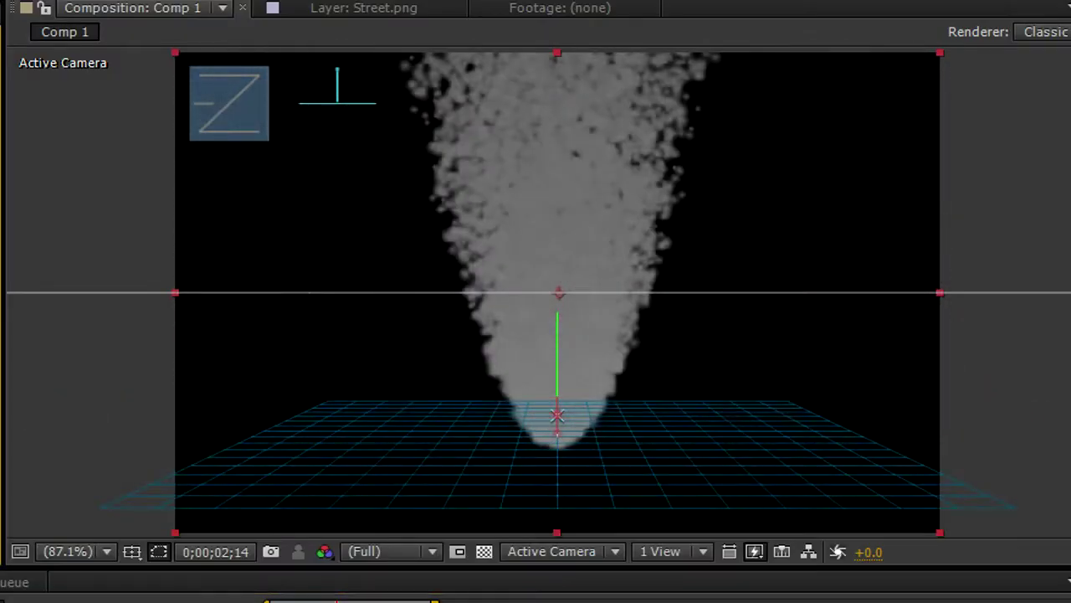
{"action": "left_click_drag", "start_coordinate": [366, 332], "coordinate": [469, 333]}
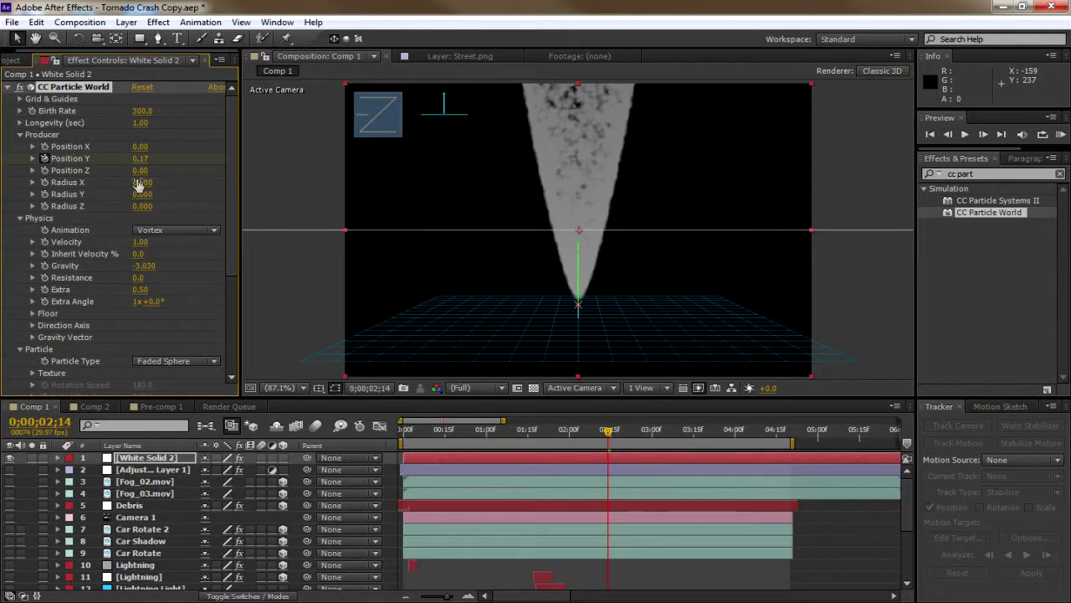
{"action": "left_click_drag", "start_coordinate": [139, 184], "coordinate": [142, 181]}
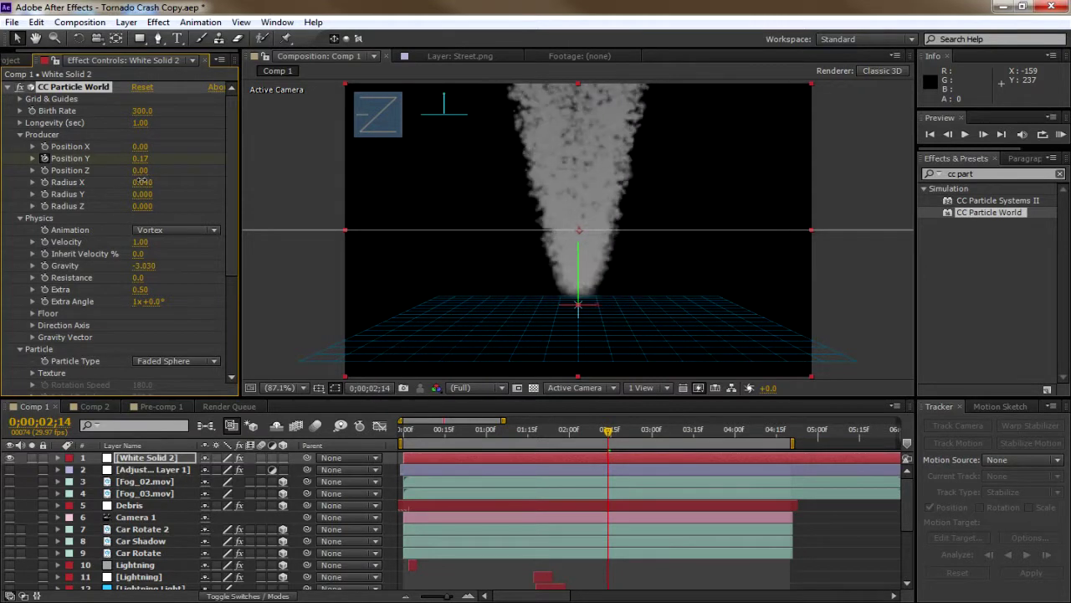
{"action": "key", "text": "Home"}
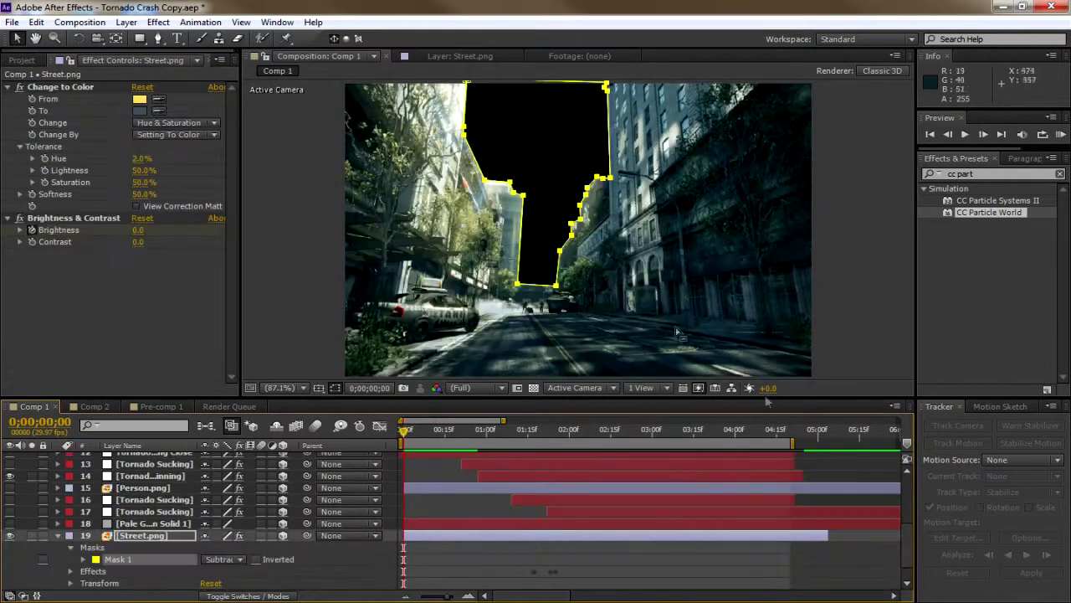
Show the Cloud.png sky layer, set Gravity to 0.500 and reduce the particles' vertical radius
{"action": "left_click", "coordinate": [59, 536]}
{"action": "left_click", "coordinate": [10, 582]}
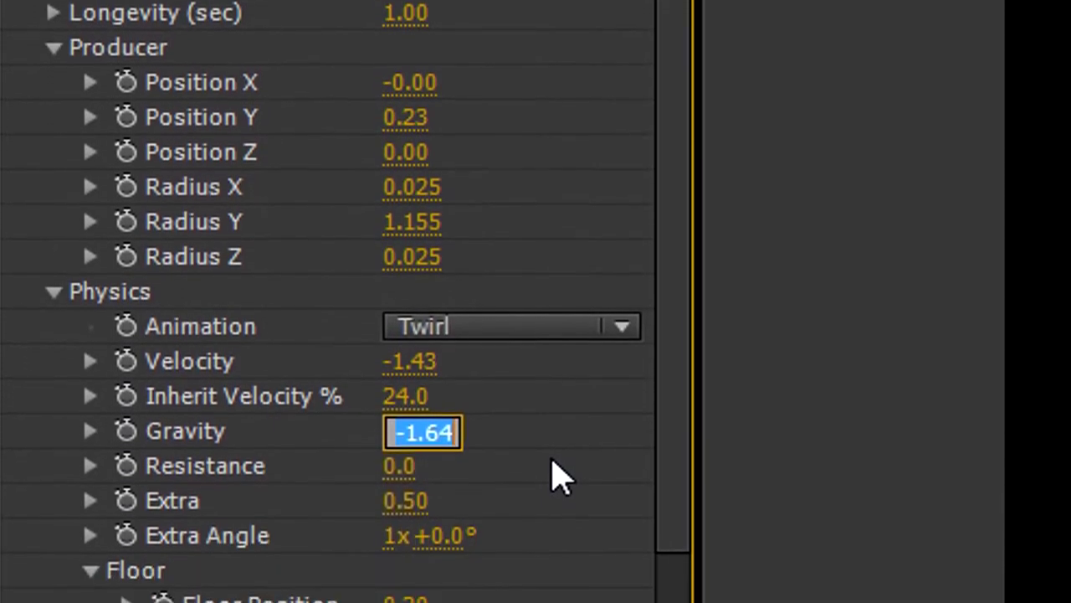
{"action": "type", "text": ".5"}
{"action": "key", "text": "Return"}
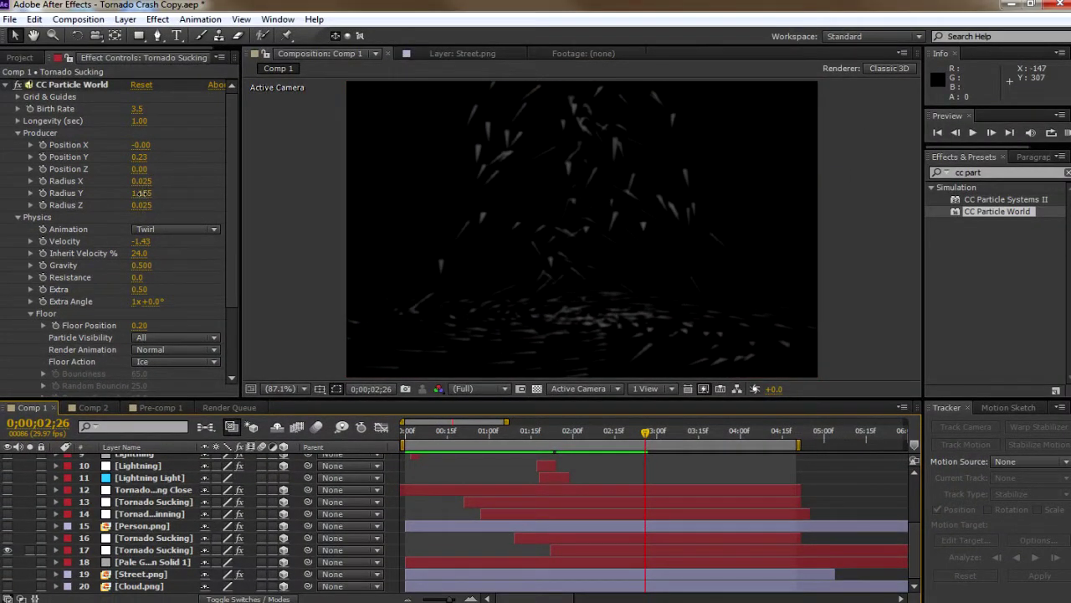
{"action": "left_click_drag", "start_coordinate": [142, 194], "coordinate": [121, 193]}
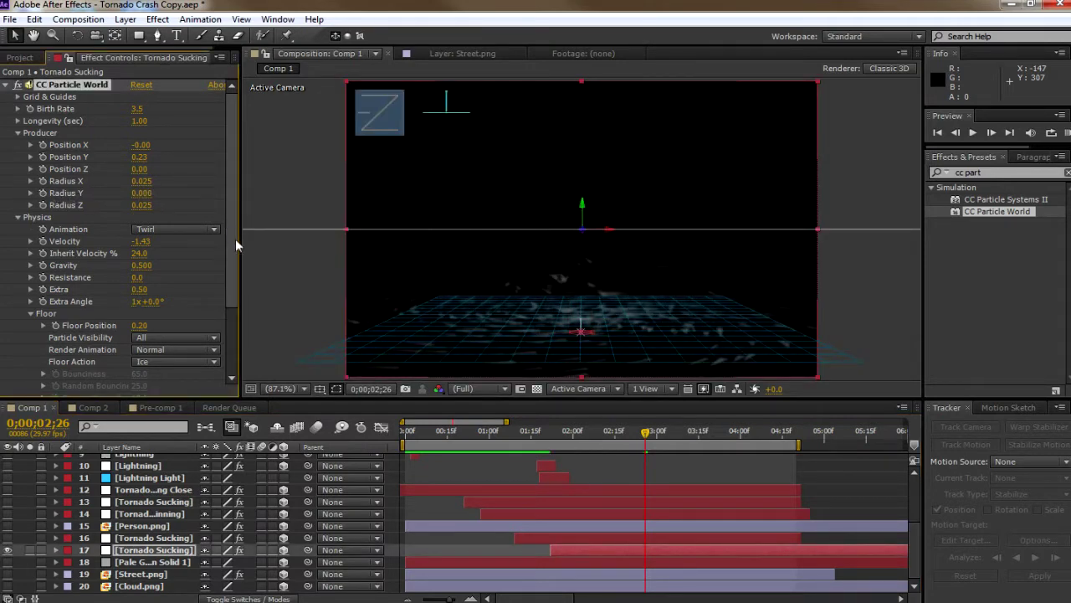
{"action": "scroll", "coordinate": [236, 246], "scroll_direction": "down", "scroll_amount": 2}
Apply Advanced Lightning as a Strike and set the lightning layer to Screen blending
{"action": "left_click", "coordinate": [996, 171]}
{"action": "type", "text": "advance"}
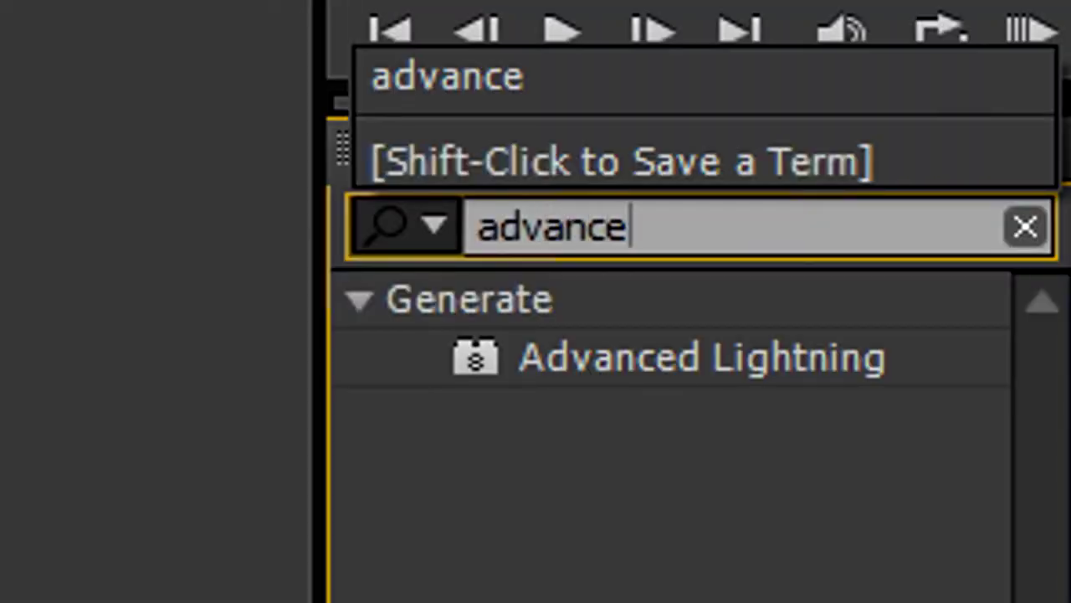
{"action": "left_click", "coordinate": [638, 360]}
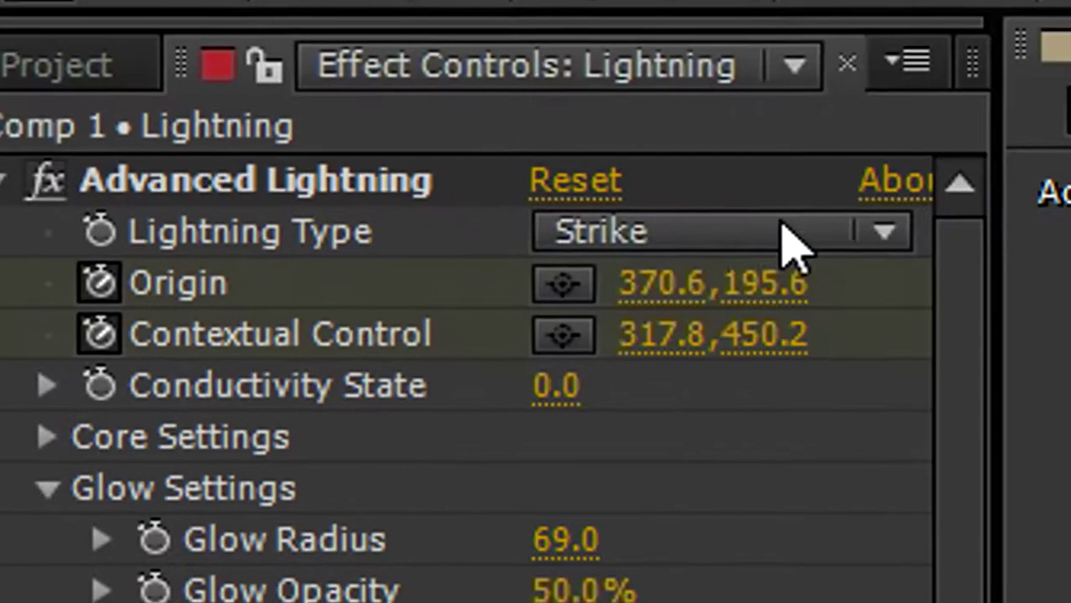
{"action": "left_click", "coordinate": [782, 240]}
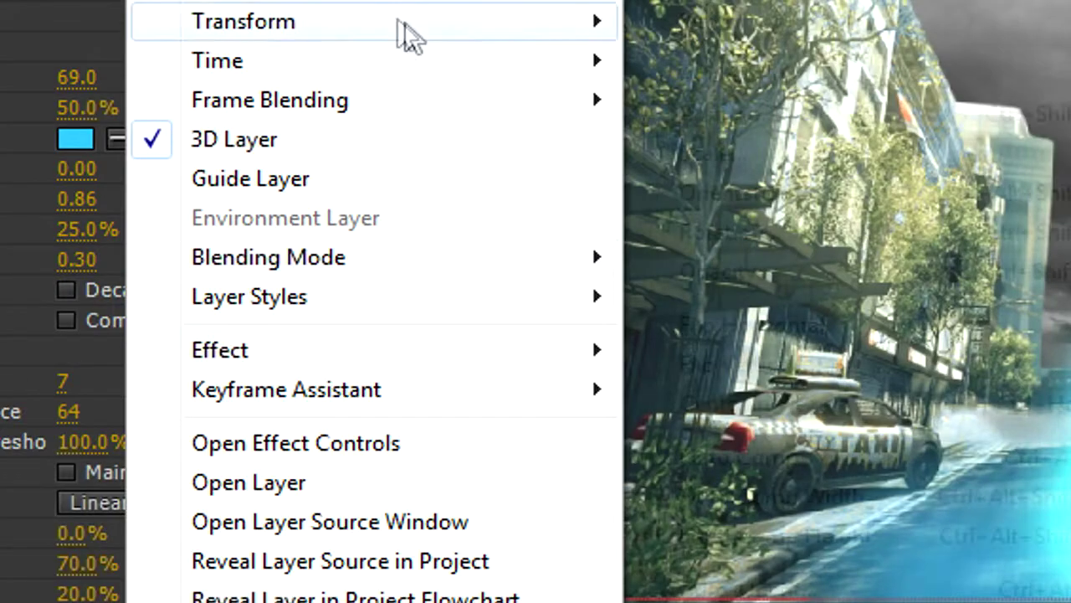
{"action": "mouse_move", "coordinate": [396, 263]}
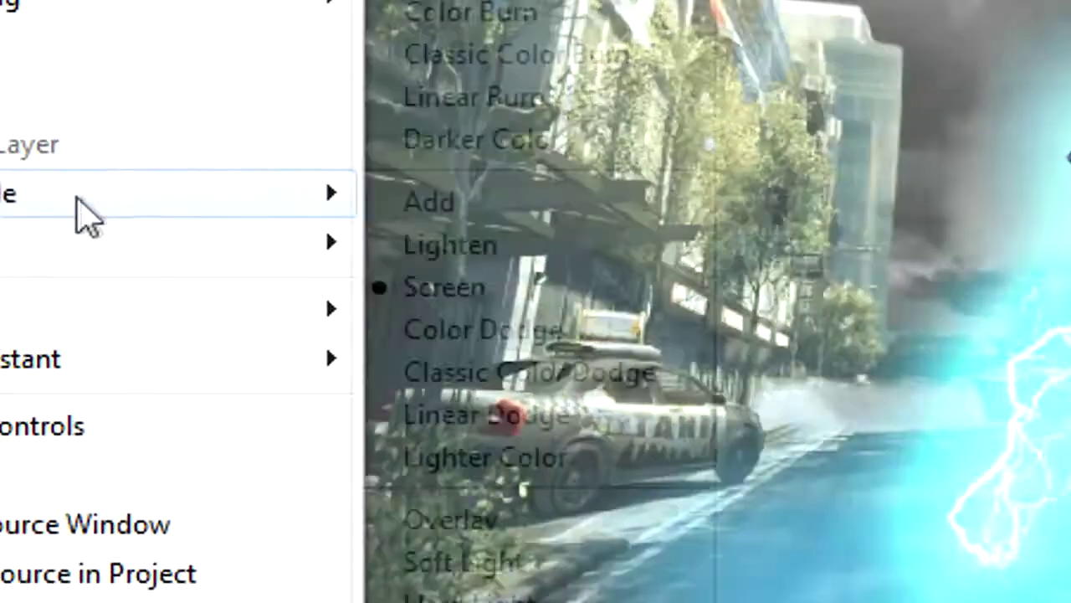
{"action": "left_click", "coordinate": [493, 289]}
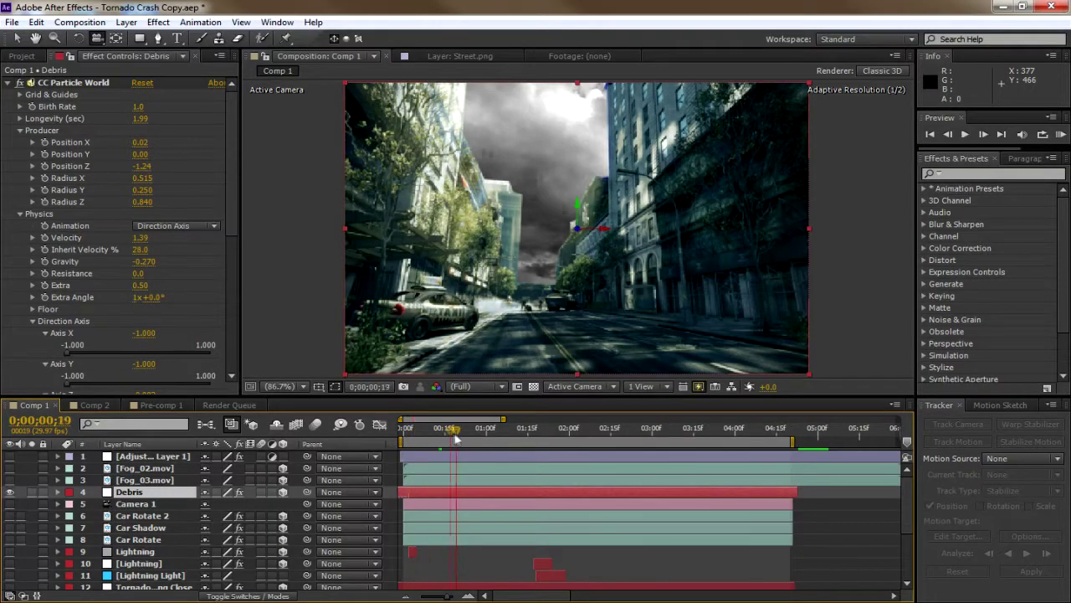
At 0;00;02;13, set Debris animation to Direction Axis and Position Z from -665 to -531
{"action": "left_click_drag", "start_coordinate": [503, 448], "coordinate": [607, 452]}
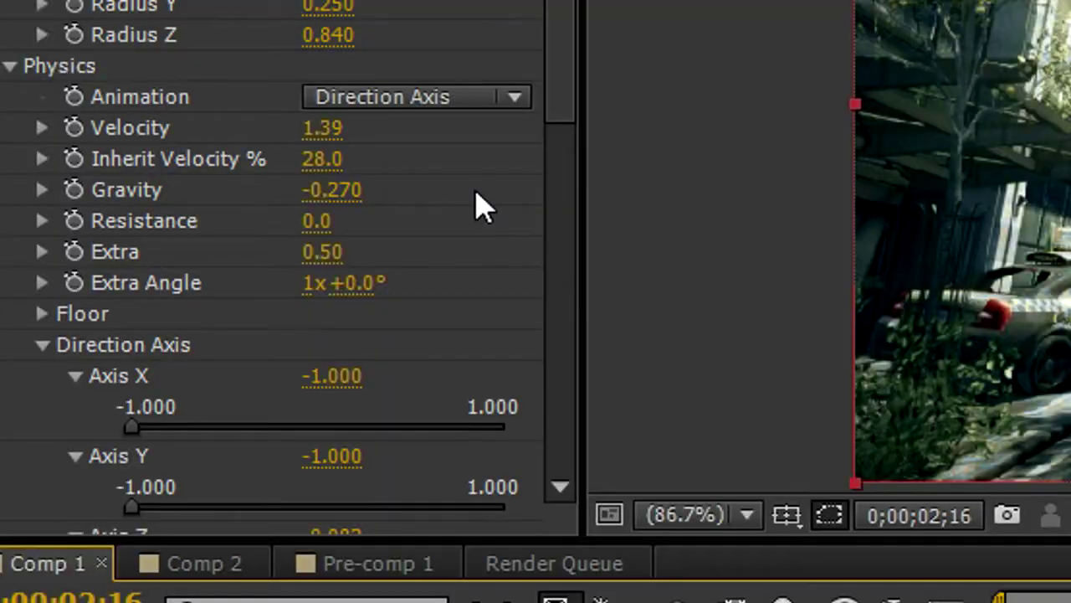
{"action": "left_click", "coordinate": [204, 226]}
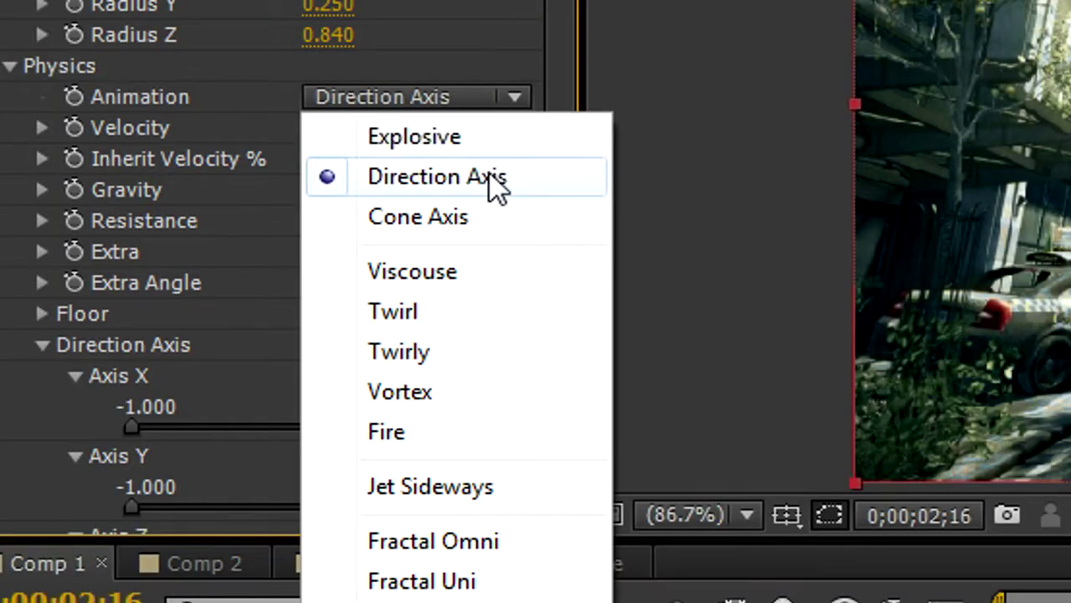
{"action": "left_click", "coordinate": [494, 181]}
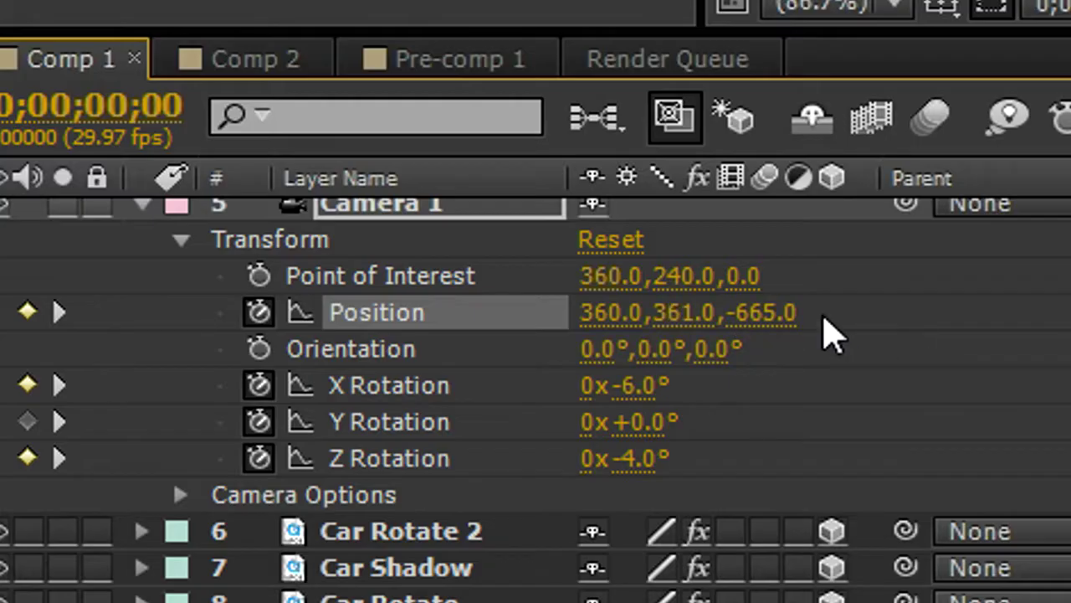
{"action": "left_click_drag", "start_coordinate": [779, 312], "coordinate": [401, 354]}
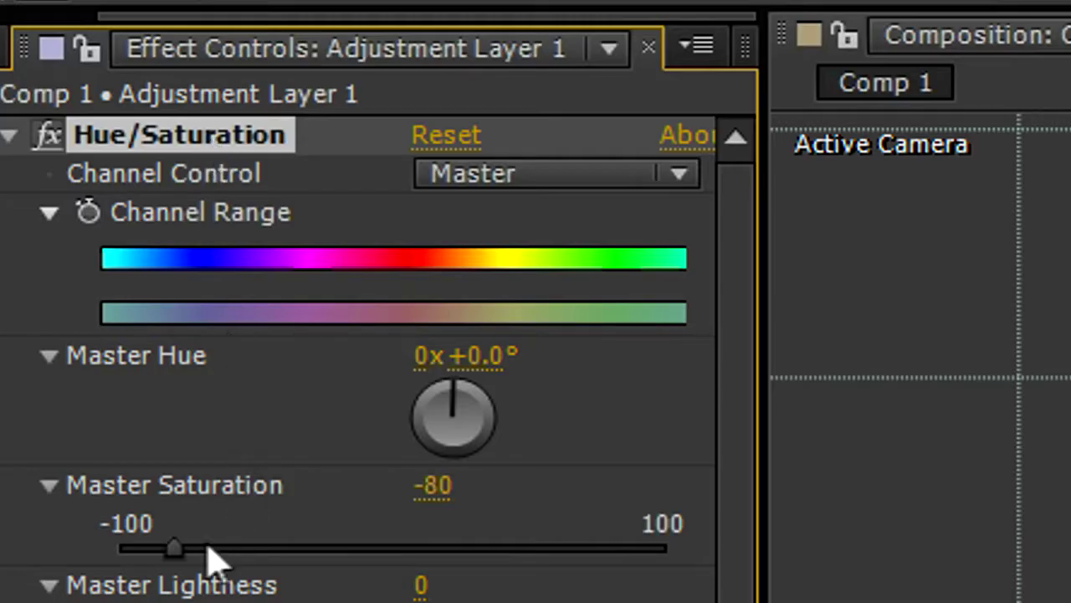
Enable Hue/Saturation, Brightness & Contrast, Tint and Color Balance on Adjustment Layer 1, comparing Brightness & Contrast off and on
{"action": "scroll", "coordinate": [472, 590], "scroll_direction": "down", "scroll_amount": 4}
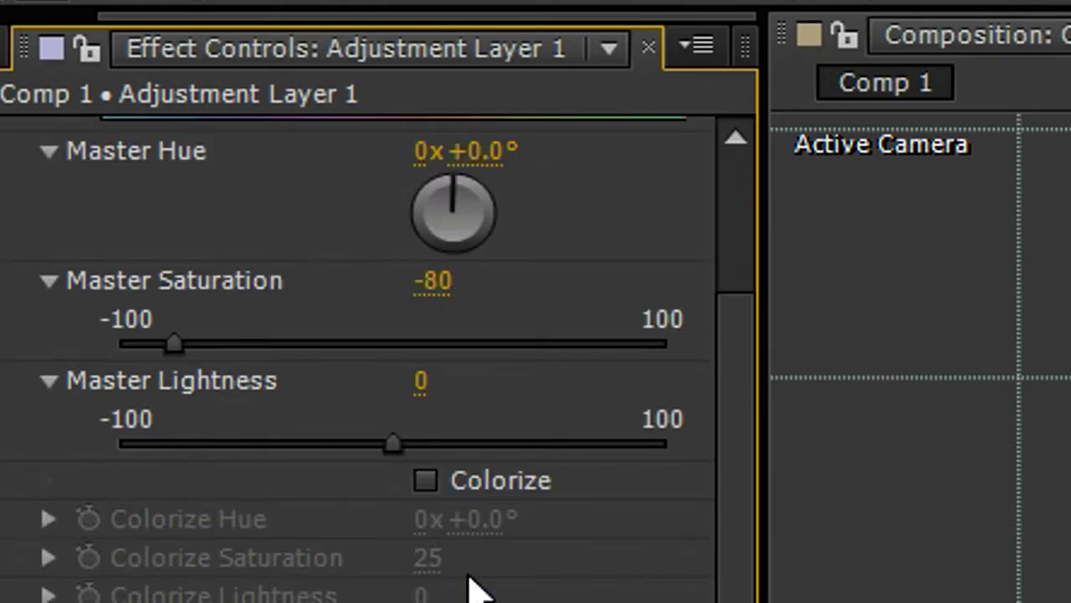
{"action": "scroll", "coordinate": [59, 426], "scroll_direction": "up", "scroll_amount": 4}
{"action": "scroll", "coordinate": [40, 398], "scroll_direction": "down", "scroll_amount": 8}
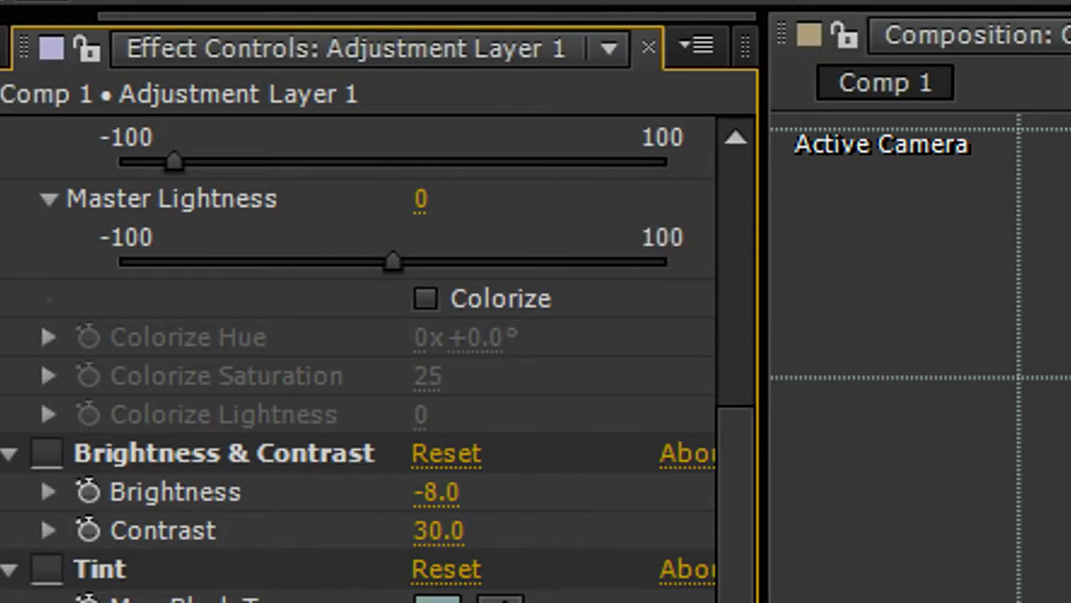
{"action": "scroll", "coordinate": [40, 398], "scroll_direction": "up", "scroll_amount": 8}
{"action": "left_click", "coordinate": [19, 88]}
{"action": "left_click", "coordinate": [9, 87]}
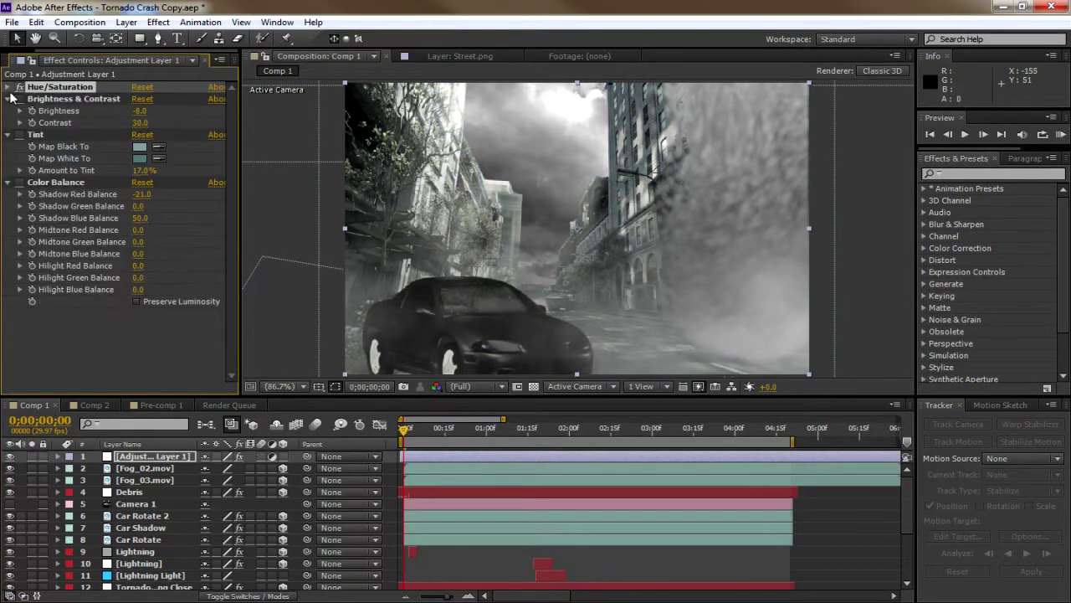
{"action": "left_click", "coordinate": [20, 99]}
{"action": "left_click", "coordinate": [19, 135]}
{"action": "left_click", "coordinate": [19, 99]}
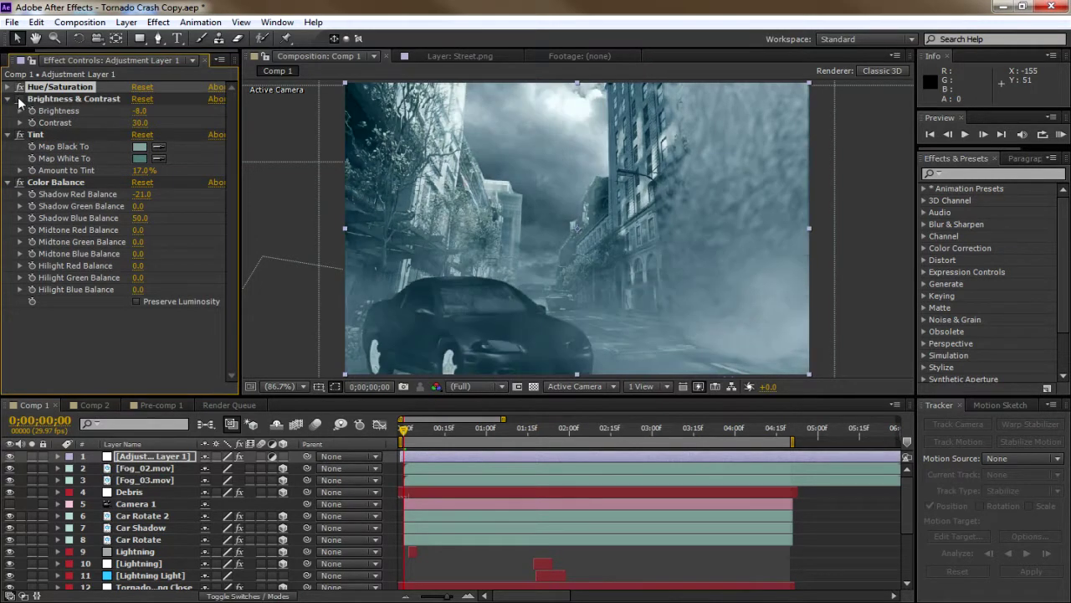
{"action": "left_click", "coordinate": [19, 99]}
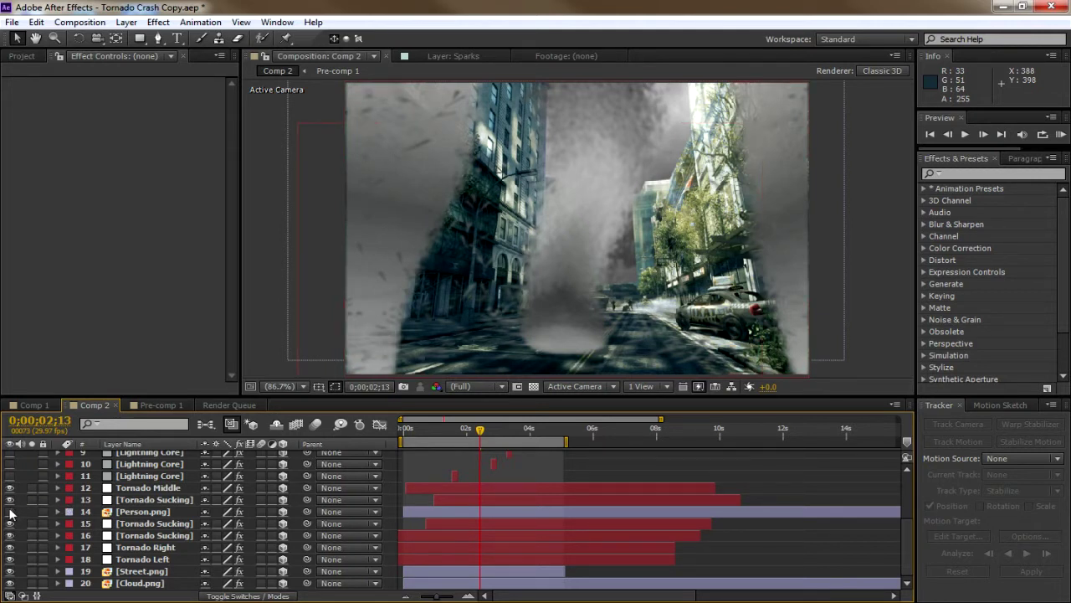
Preview the car animation, then view Camera 1's keyframed transform through Active Camera at 0;00;01;12
{"action": "scroll", "coordinate": [13, 519], "scroll_direction": "up", "scroll_amount": 3}
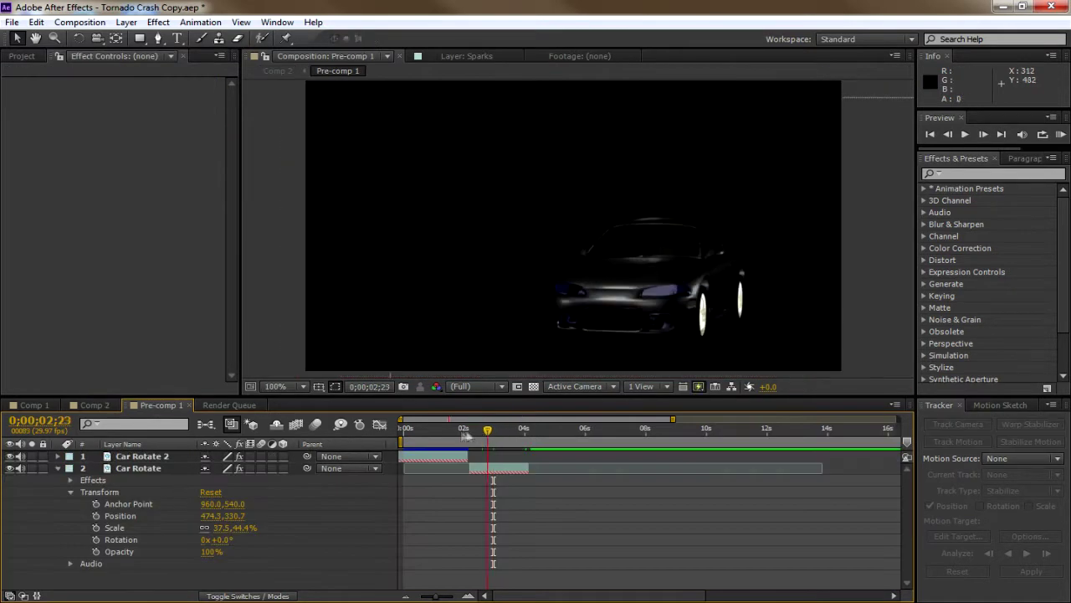
{"action": "left_click", "coordinate": [1063, 137]}
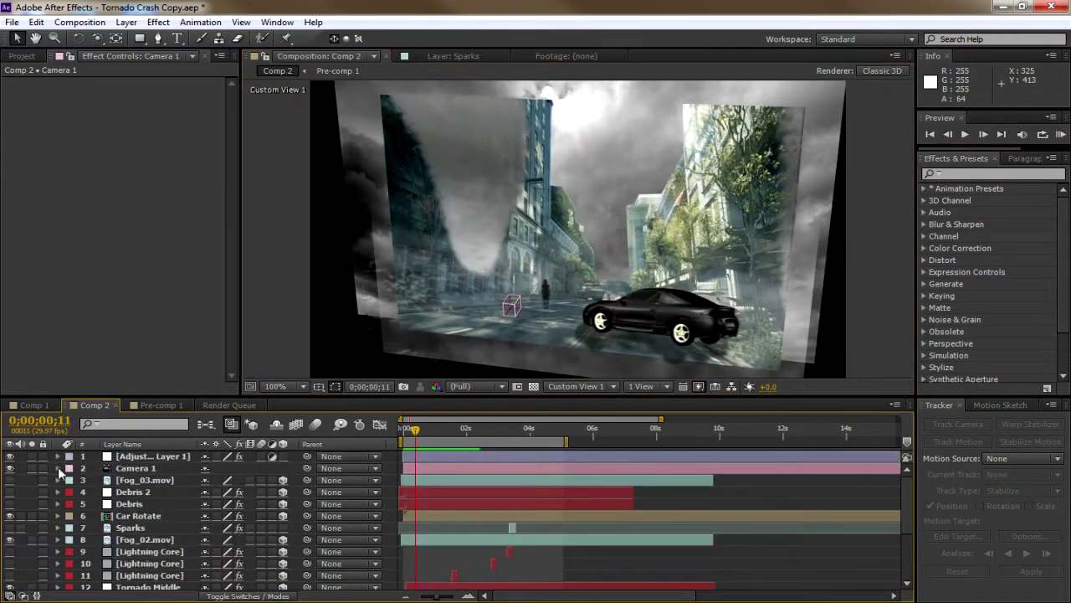
{"action": "left_click", "coordinate": [58, 468]}
{"action": "key", "text": "F12"}
{"action": "left_click_drag", "start_coordinate": [416, 429], "coordinate": [435, 435]}
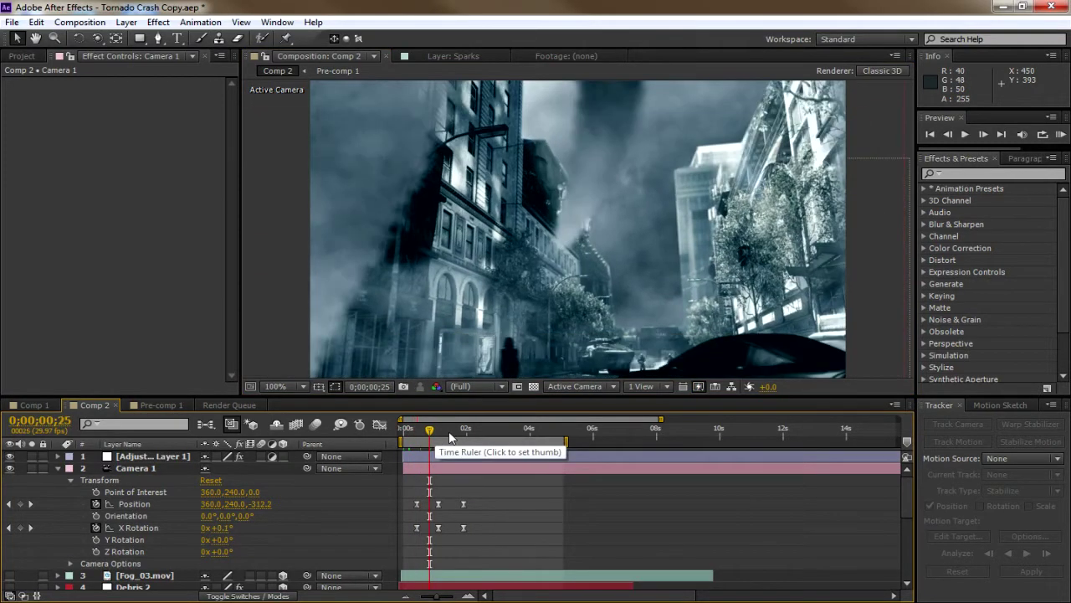
{"action": "left_click", "coordinate": [448, 432]}
{"action": "scroll", "coordinate": [493, 490], "scroll_direction": "down", "scroll_amount": 2}
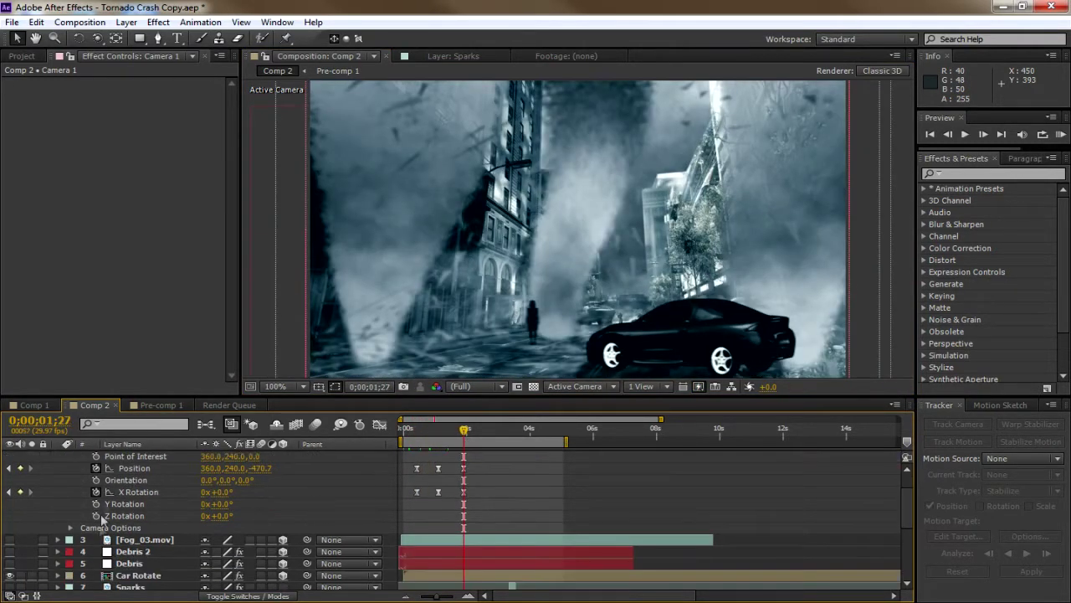